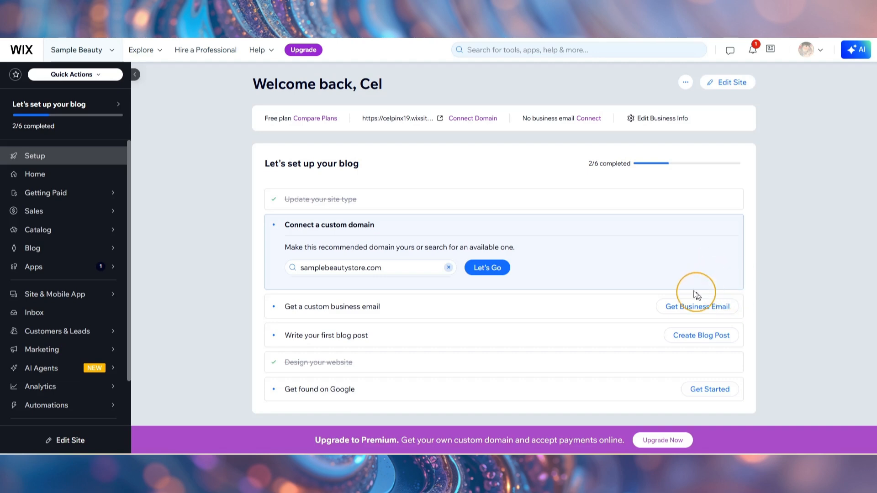
# - Create a new standalone form from the site's Forms & Submissions area
pyautogui.moveTo(73, 333)
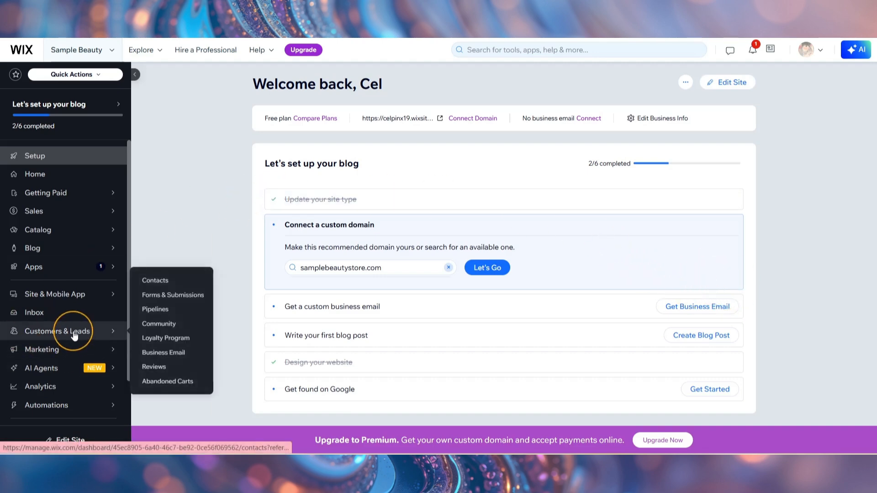
pyautogui.click(170, 296)
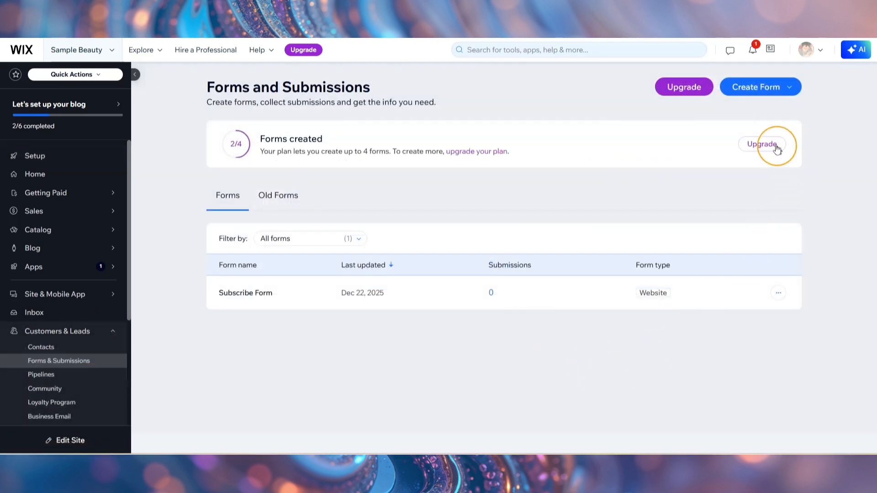
pyautogui.click(765, 94)
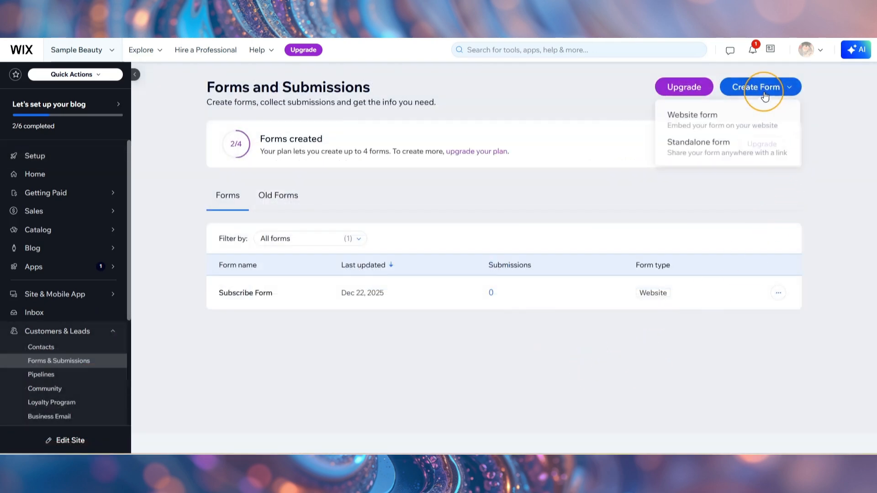
pyautogui.click(721, 148)
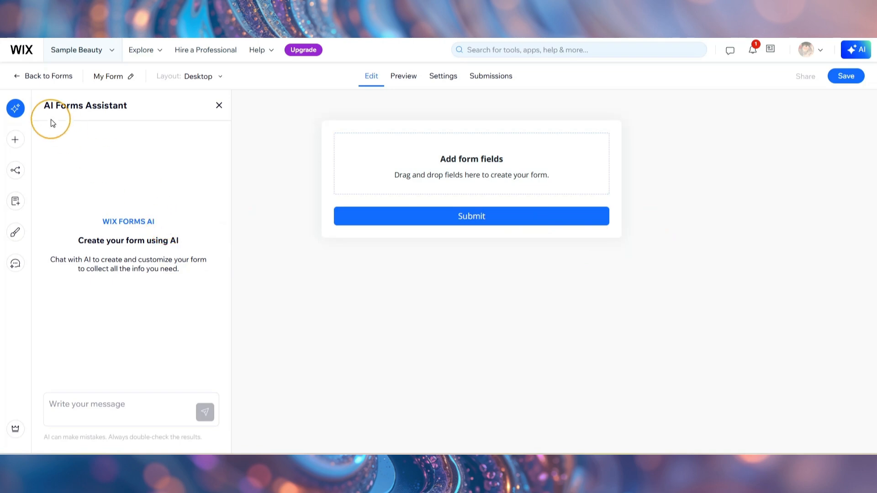
# - Add the First name, Last name, Phone and Email contact fields to the form
pyautogui.click(15, 139)
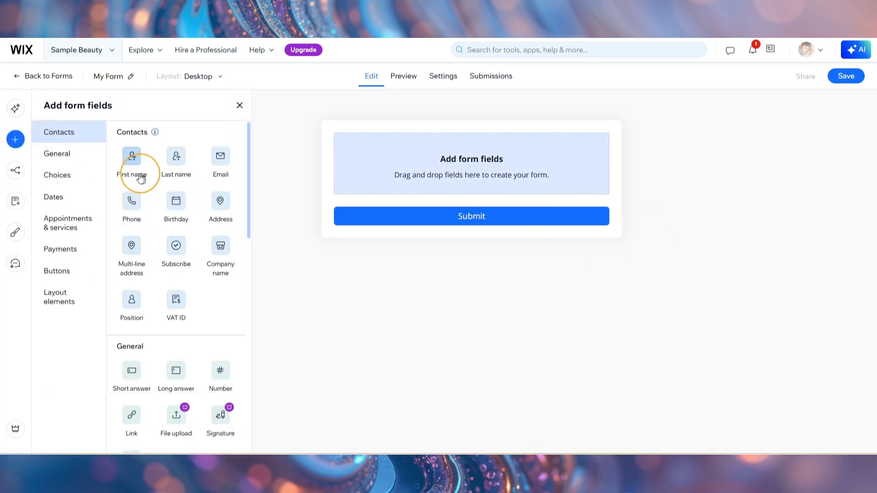
pyautogui.click(175, 161)
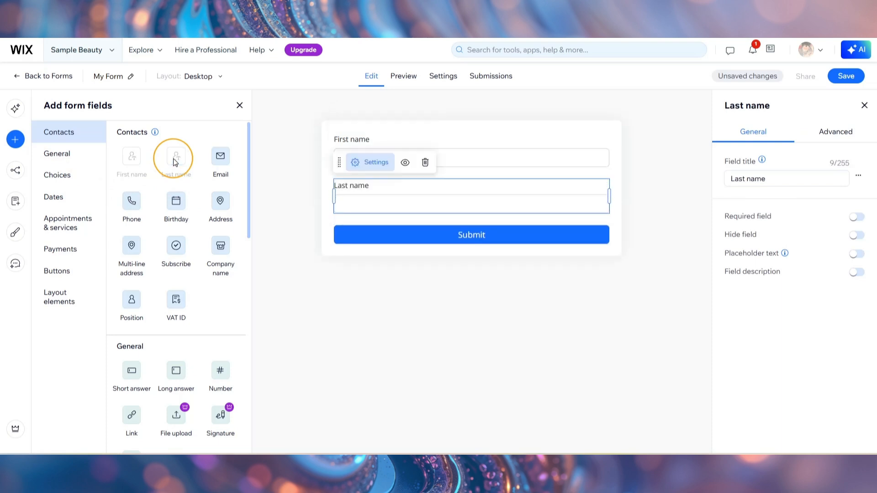
pyautogui.click(131, 209)
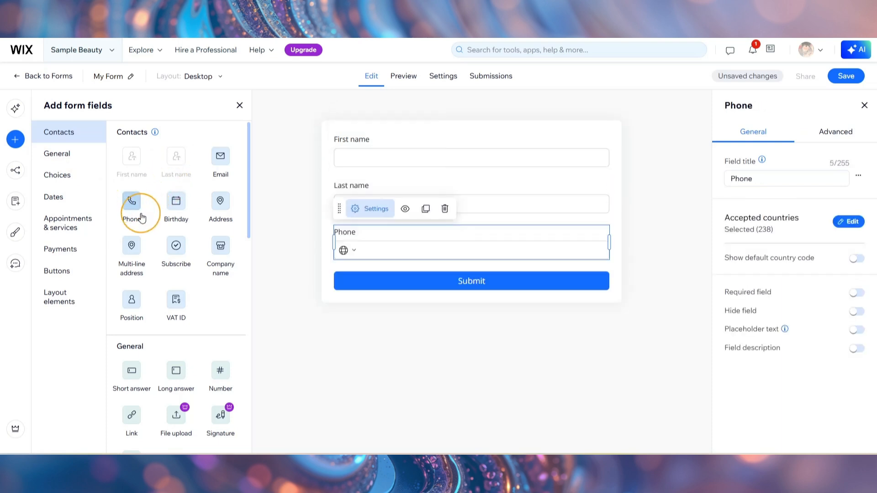
pyautogui.click(221, 159)
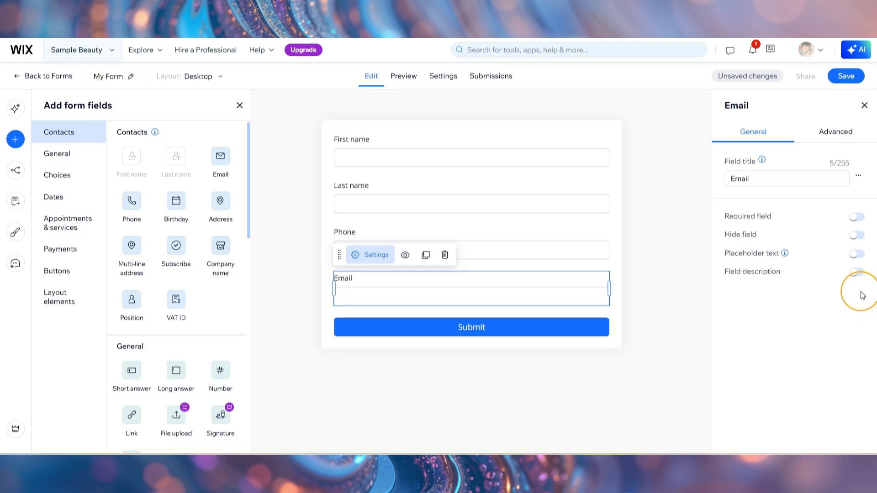
# - Make the Email, Phone, Last name and First name fields required
pyautogui.click(863, 219)
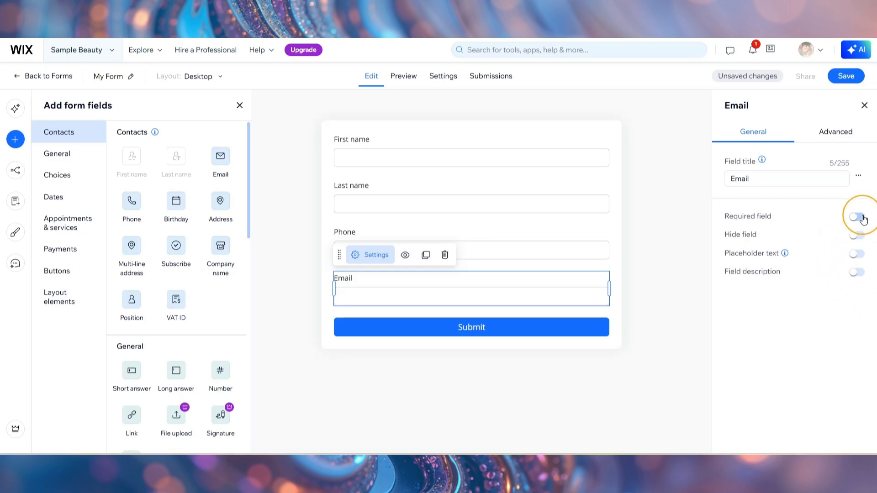
pyautogui.click(525, 249)
pyautogui.click(857, 283)
pyautogui.click(566, 204)
pyautogui.click(856, 217)
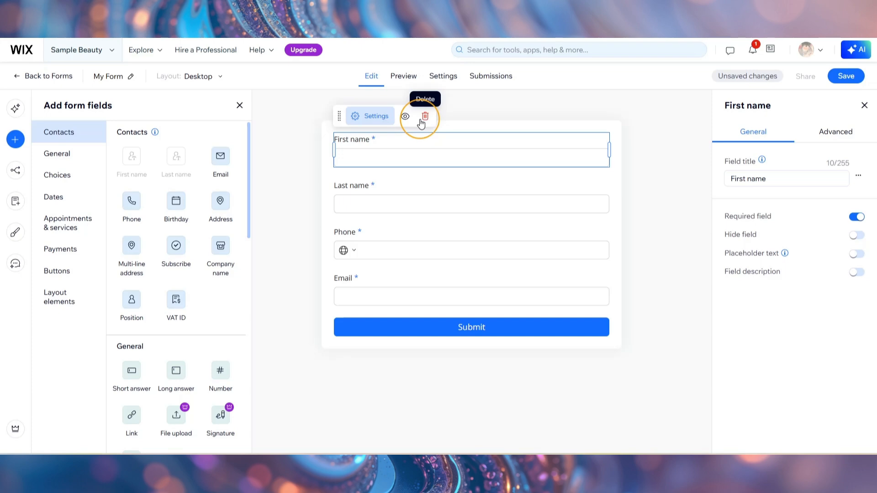
# - Add a header above the First name field with the text "Subscribe!"
pyautogui.scroll(-10, 149, 268)
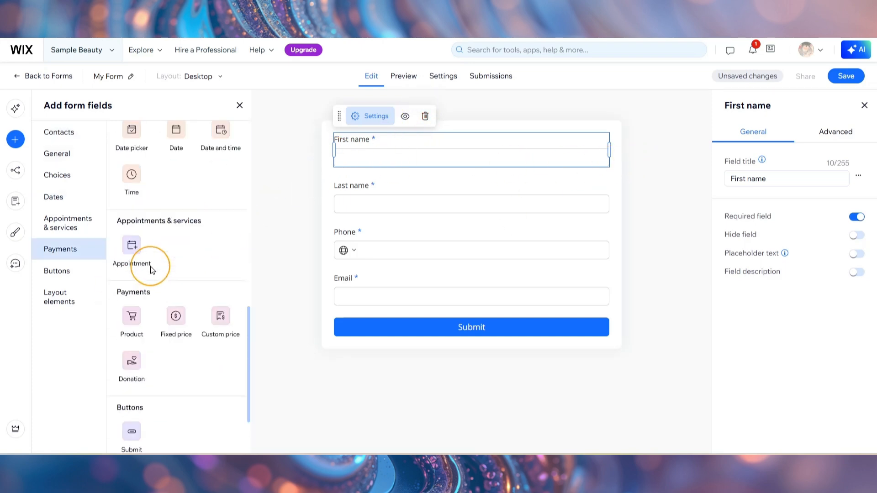
pyautogui.scroll(-3, 150, 270)
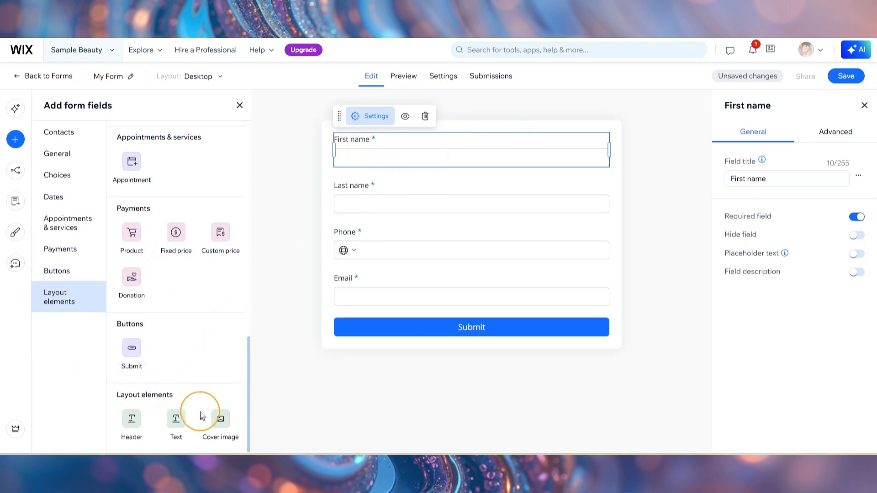
pyautogui.click(133, 427)
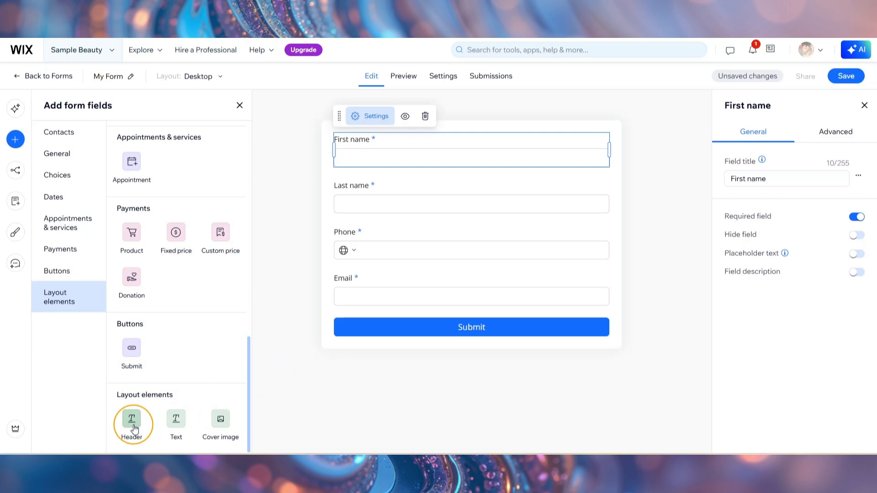
pyautogui.moveTo(387, 195); pyautogui.dragTo(387, 155)
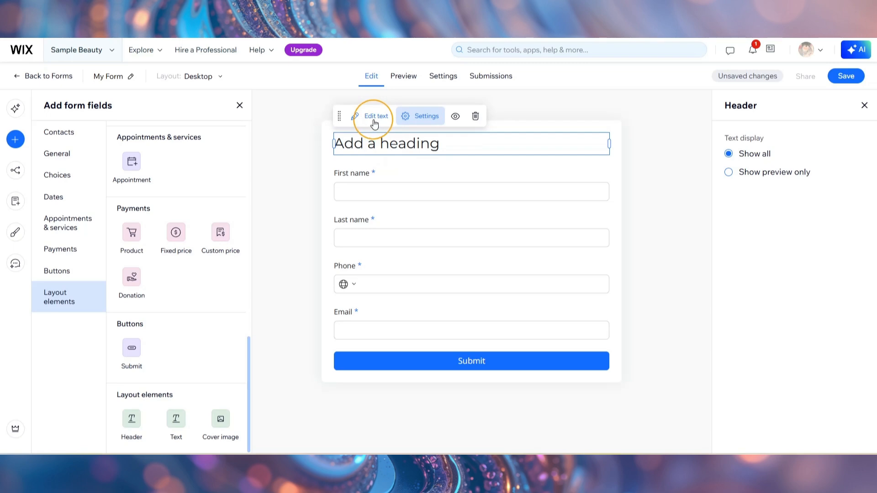
pyautogui.click(374, 120)
pyautogui.write('Subscribe!')
# - Make the "Subscribe!" heading bold and center it
pyautogui.moveTo(412, 143); pyautogui.dragTo(305, 150)
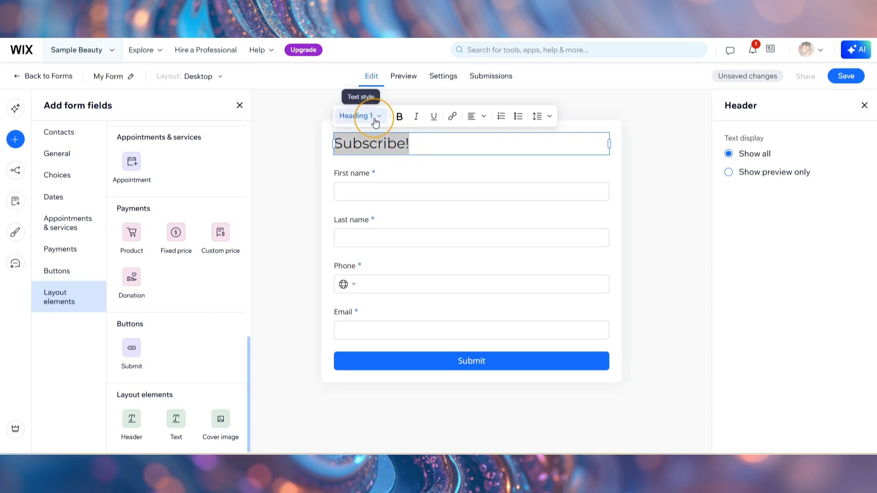
pyautogui.click(400, 117)
pyautogui.click(479, 118)
pyautogui.click(479, 163)
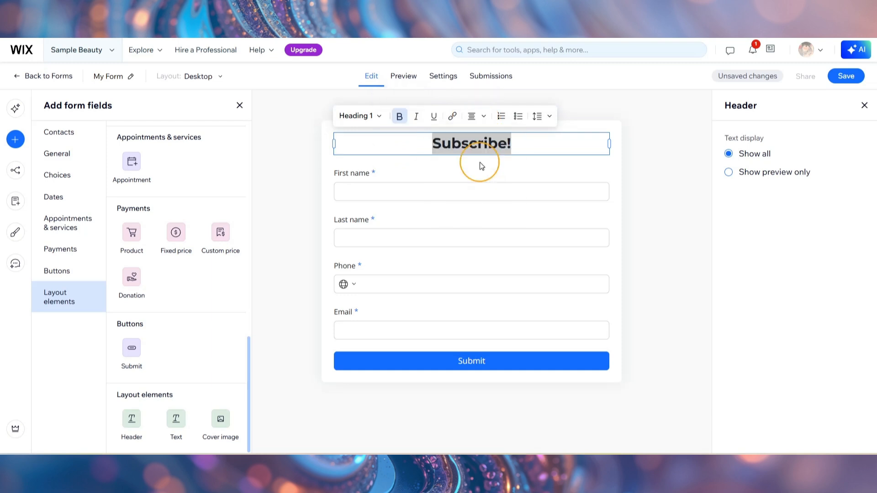
pyautogui.click(550, 164)
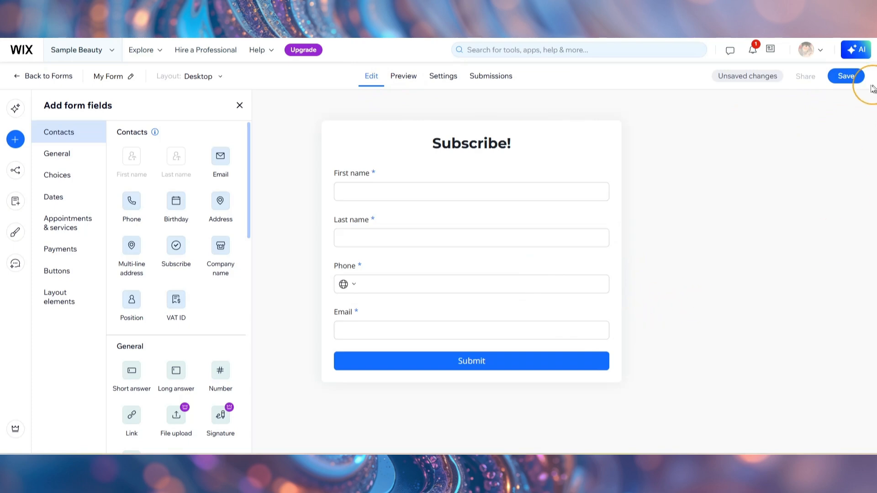
# - Save the form and preview it in the Form view instead of Chat
pyautogui.click(849, 78)
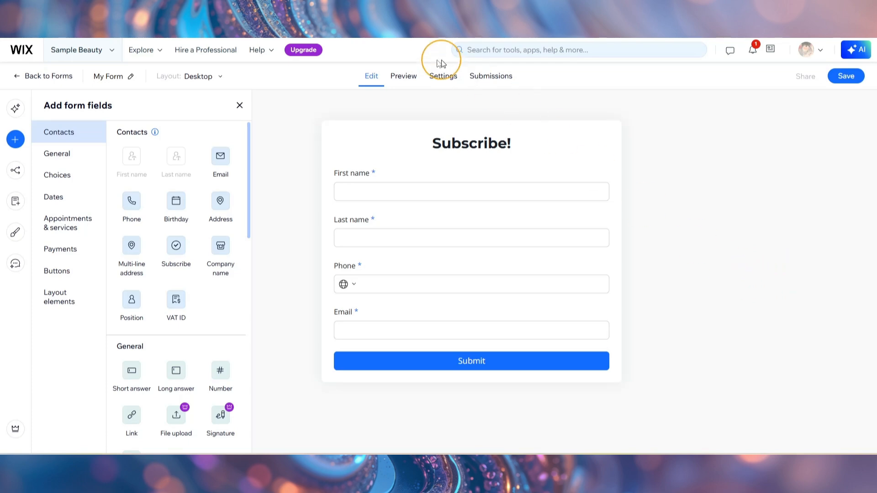
pyautogui.click(401, 80)
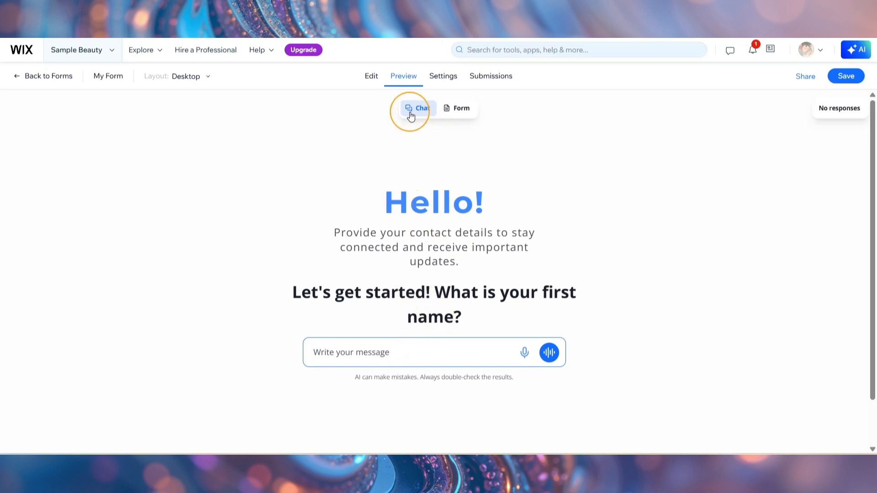
pyautogui.click(452, 109)
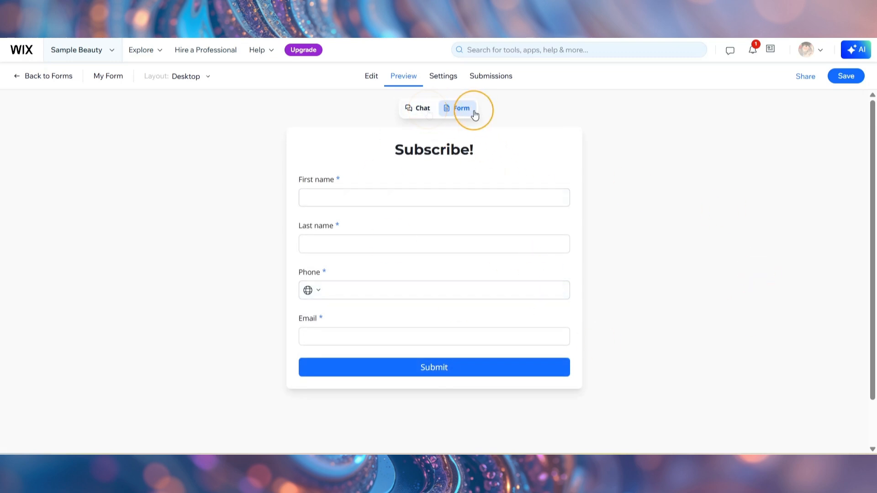
# - Rename the form to "Standalone Form Sample" in its general settings
pyautogui.click(442, 80)
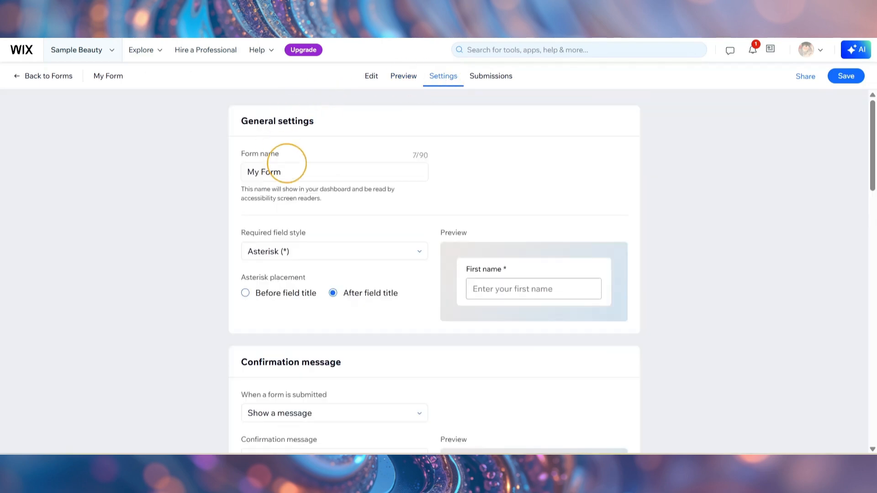
pyautogui.click(295, 172)
pyautogui.moveTo(296, 172); pyautogui.dragTo(261, 172)
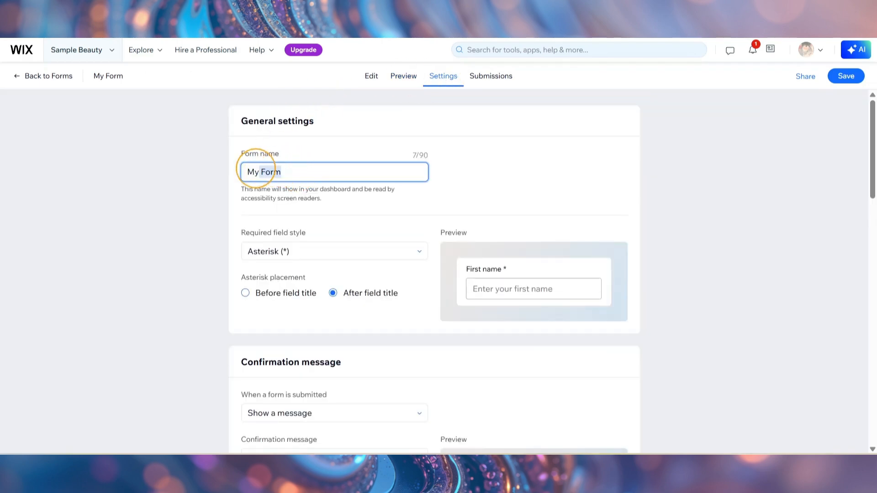
pyautogui.write('Standalone Form Sample')
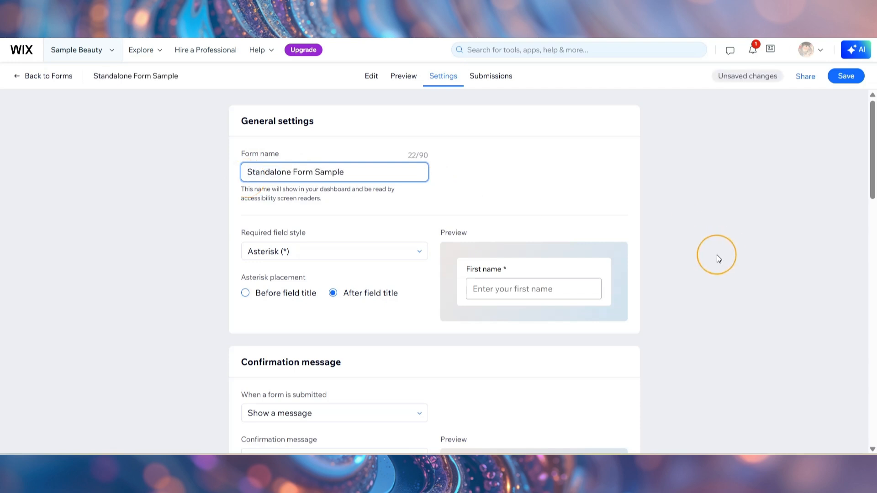
# - Review the form's confirmation, notification, payment, validation, spam filter, status and language settings, and check its submissions
pyautogui.scroll(-4, 663, 262)
pyautogui.scroll(-1, 602, 278)
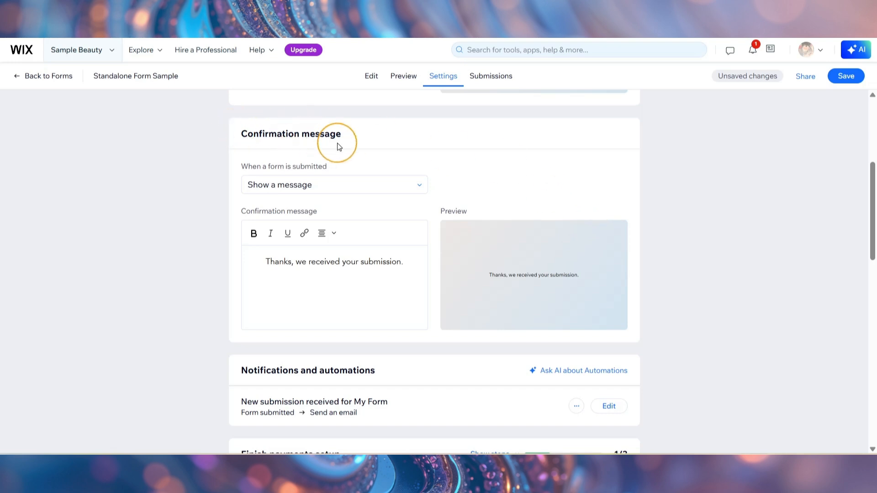
pyautogui.scroll(-3, 345, 228)
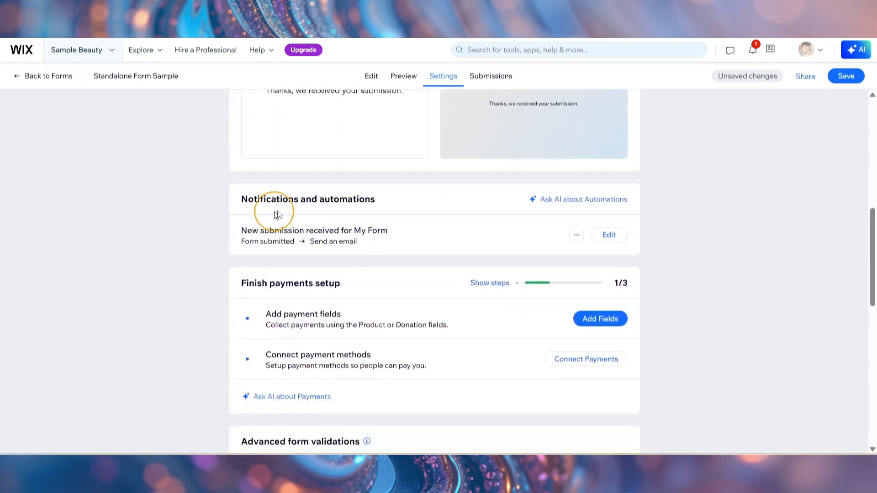
pyautogui.scroll(-2, 405, 211)
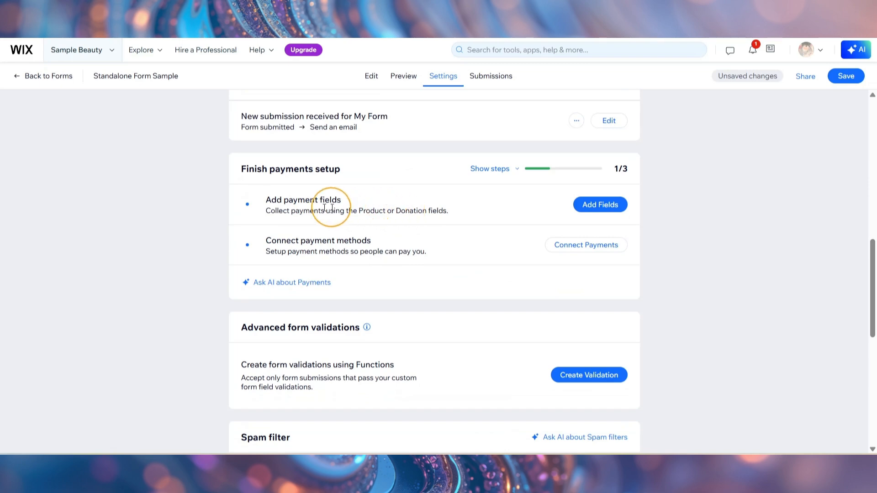
pyautogui.scroll(-3, 362, 188)
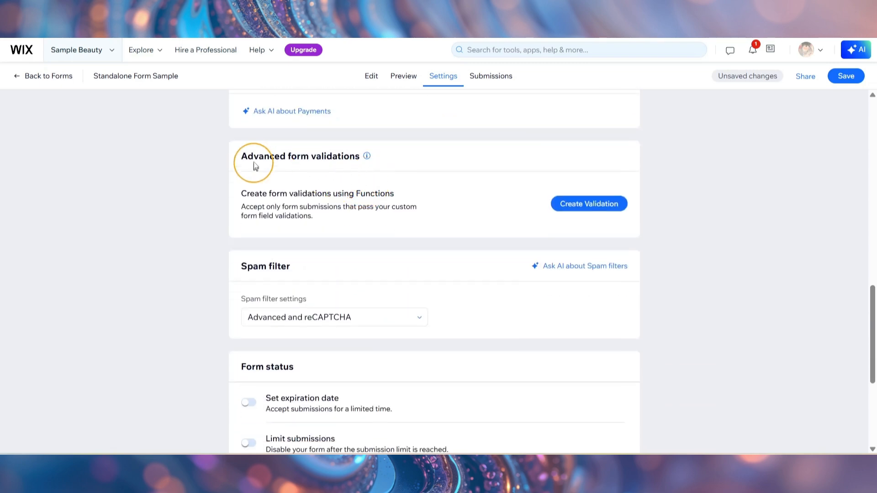
pyautogui.scroll(-3, 383, 170)
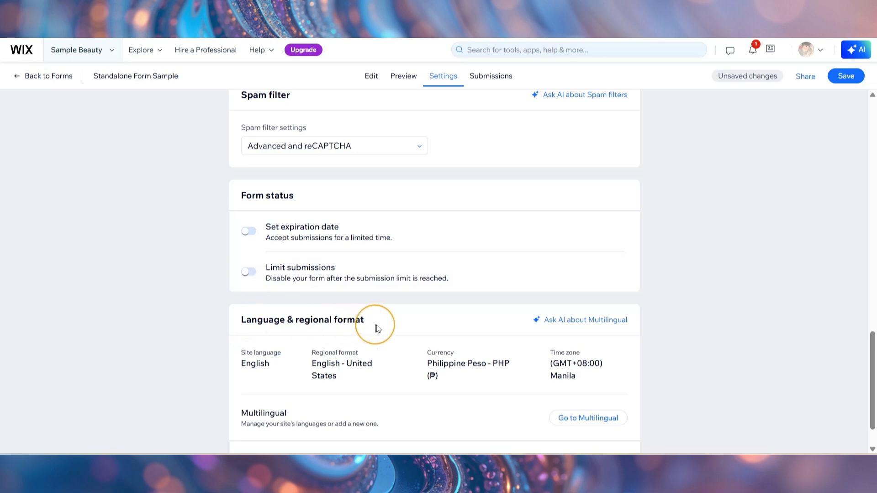
pyautogui.scroll(-1, 386, 317)
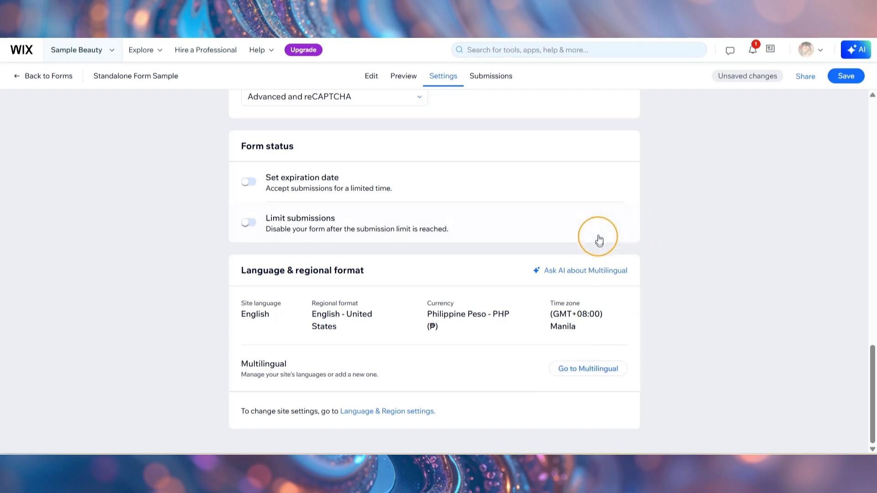
pyautogui.scroll(15, 596, 228)
pyautogui.scroll(3, 594, 218)
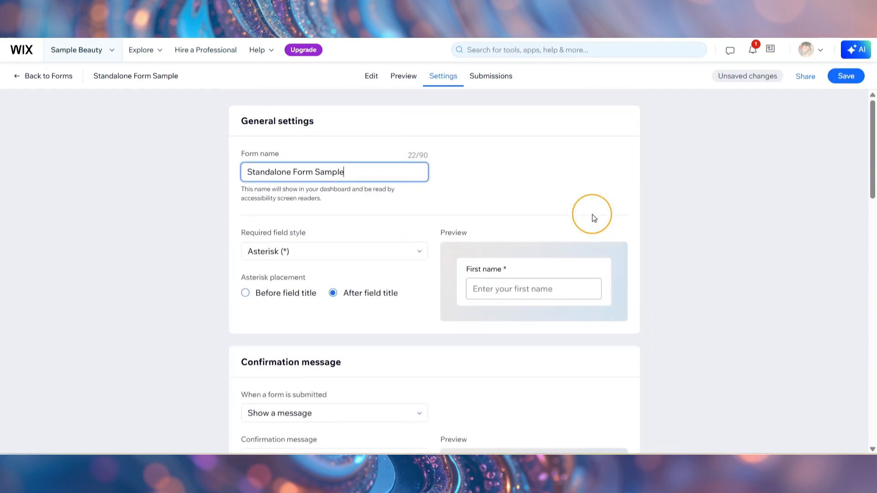
pyautogui.click(492, 81)
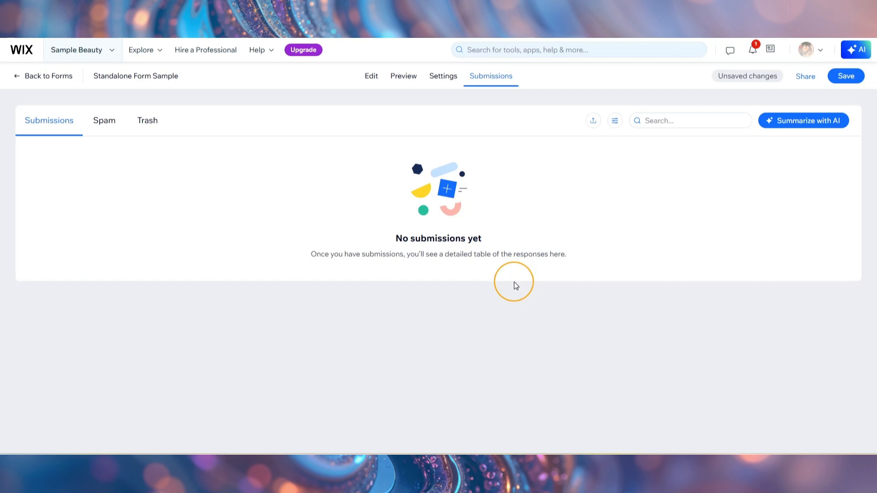
# - Return to the form preview and copy the form's share link
pyautogui.click(403, 75)
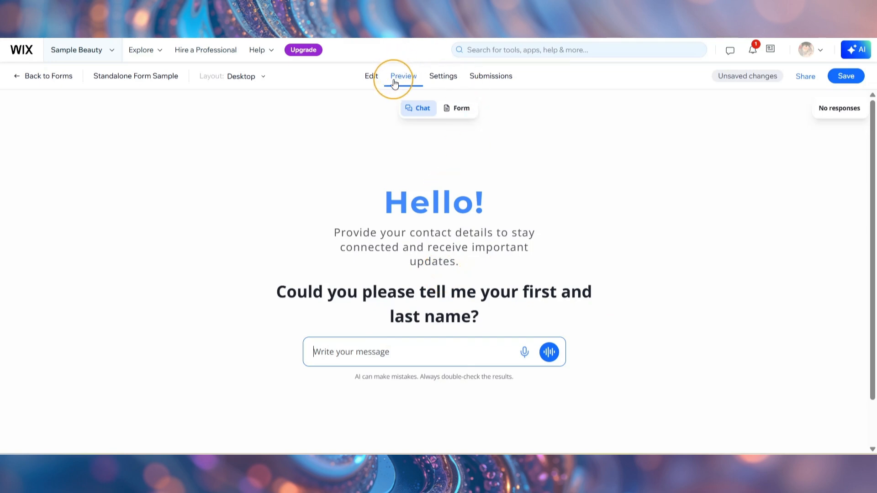
pyautogui.click(811, 81)
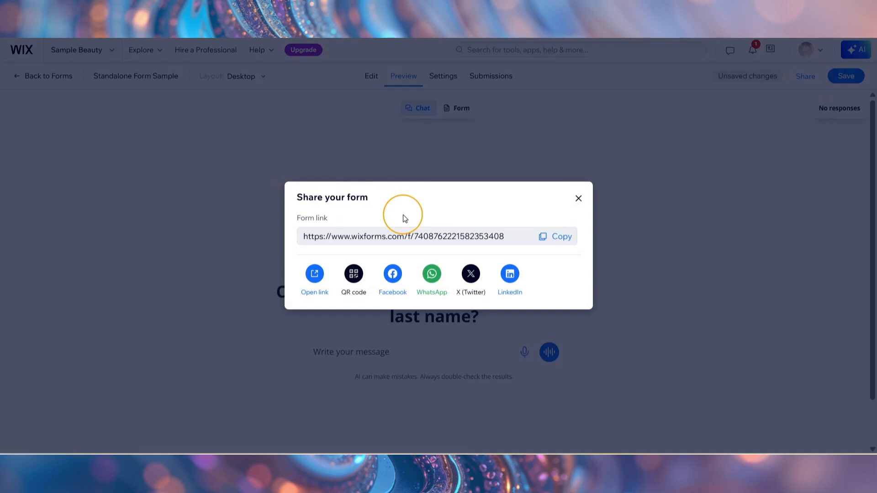
pyautogui.click(563, 241)
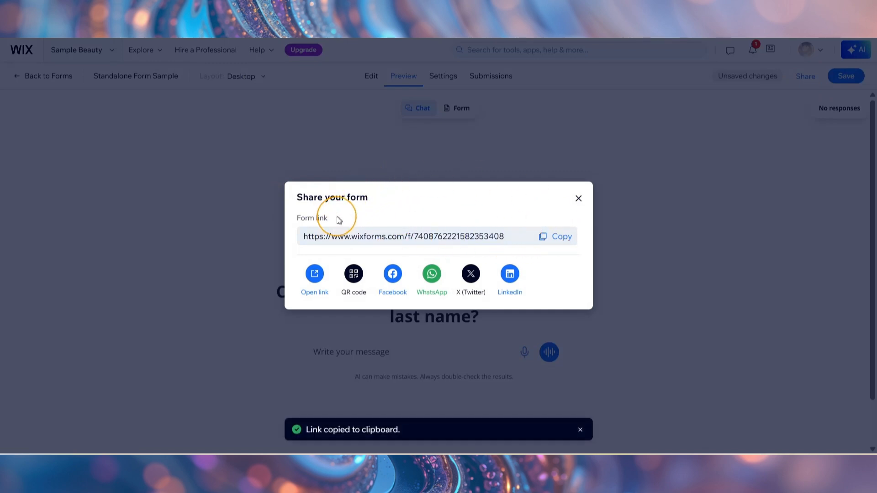